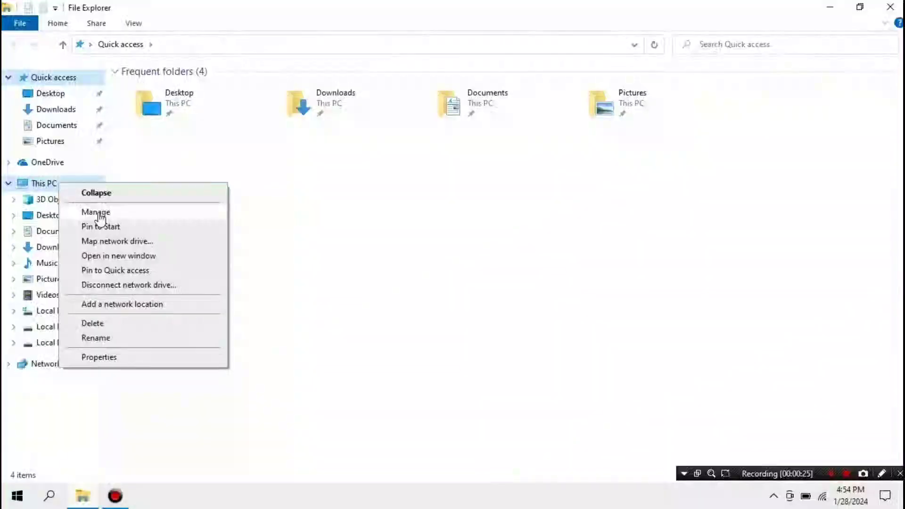
Inspect the computer's devices in Device Manager through Computer Management, minimize it and close File Explorer.
{"action": "left_click", "coordinate": [99, 213]}
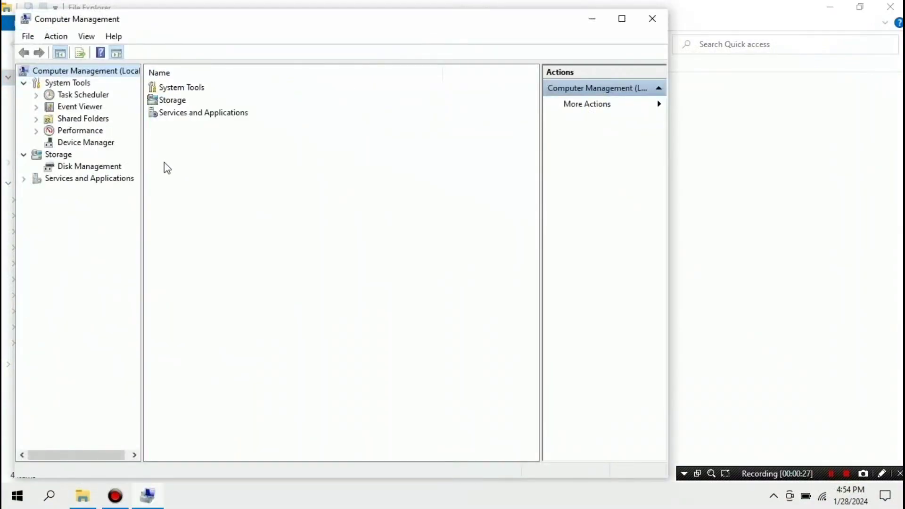
{"action": "left_click", "coordinate": [85, 143]}
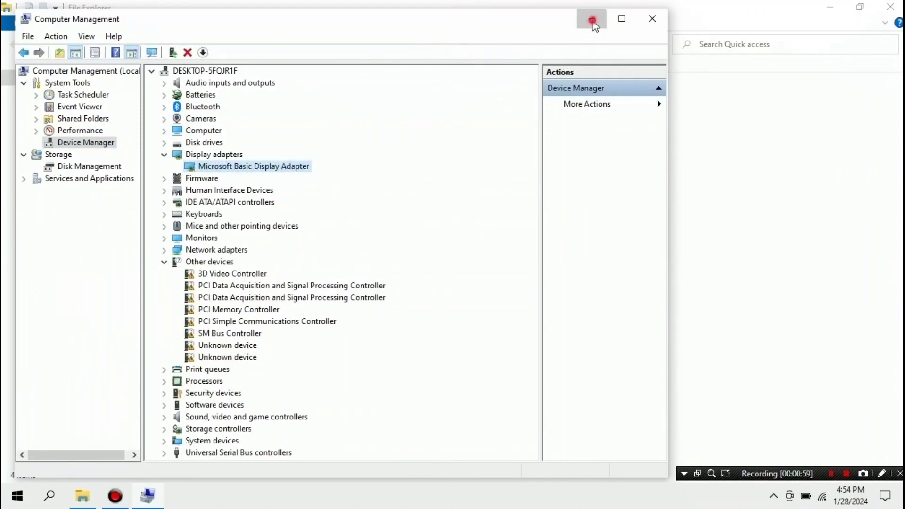
{"action": "left_click", "coordinate": [592, 19]}
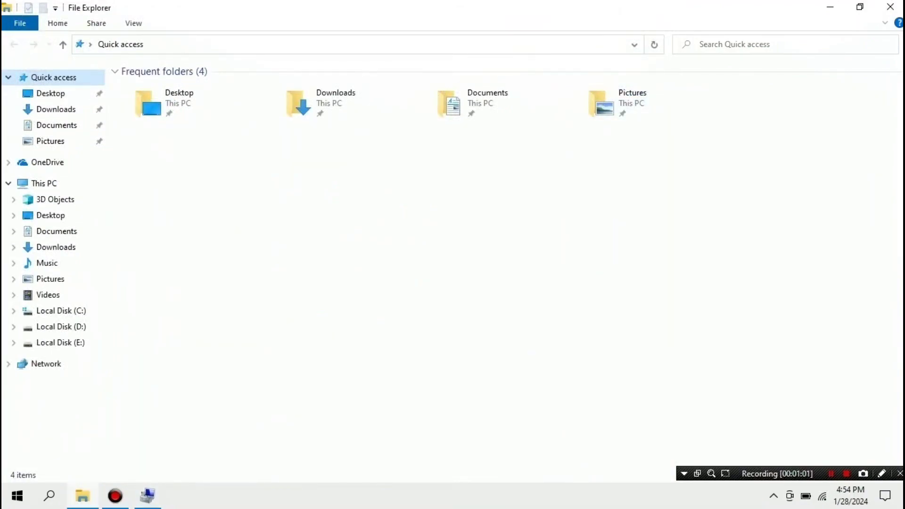
{"action": "left_click", "coordinate": [890, 7]}
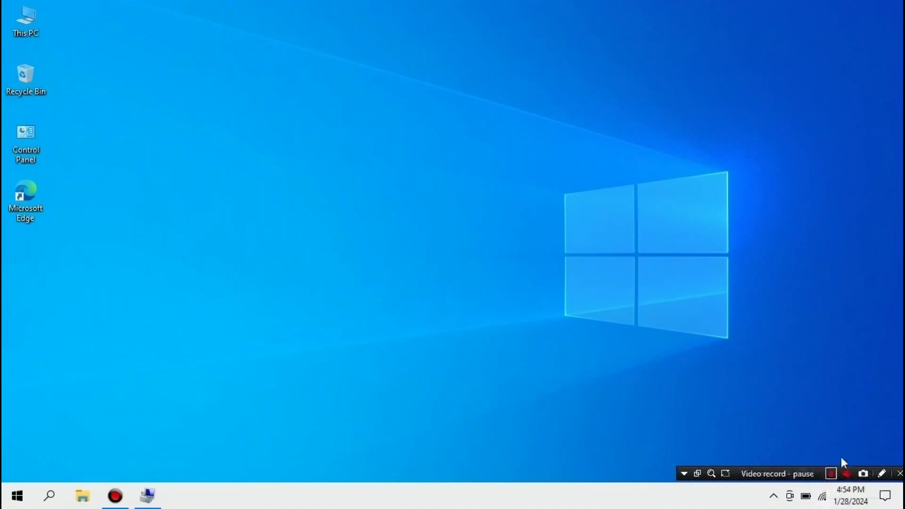
Check the Wi-Fi connection, find Microsoft Edge with a system search for "edge", and open it.
{"action": "left_click", "coordinate": [822, 498]}
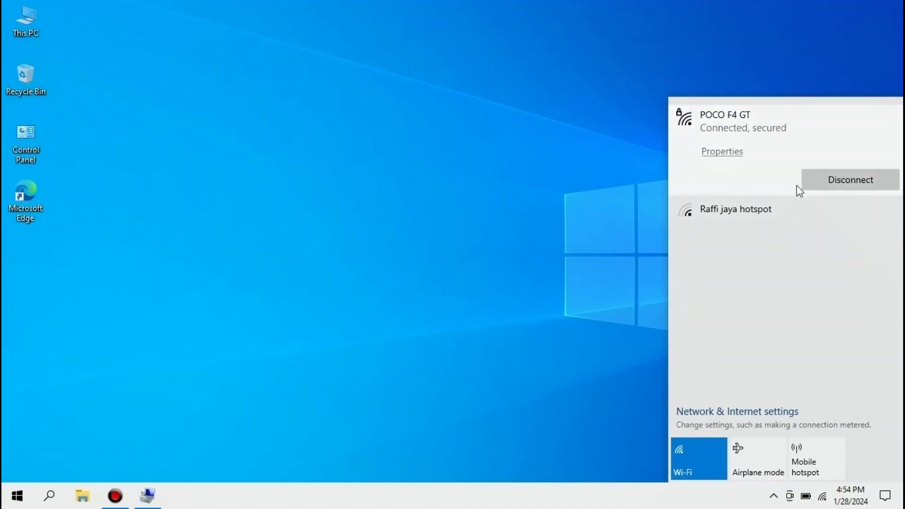
{"action": "left_click", "coordinate": [457, 247]}
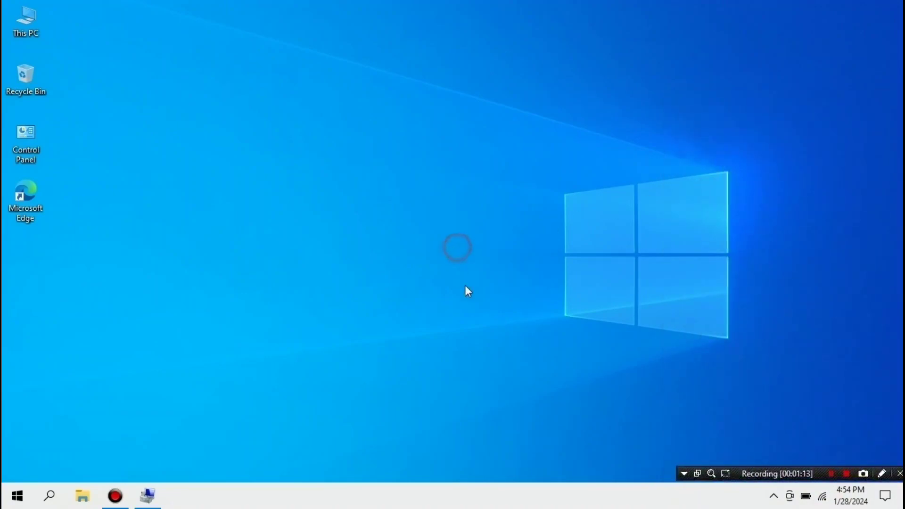
{"action": "left_click", "coordinate": [4, 506]}
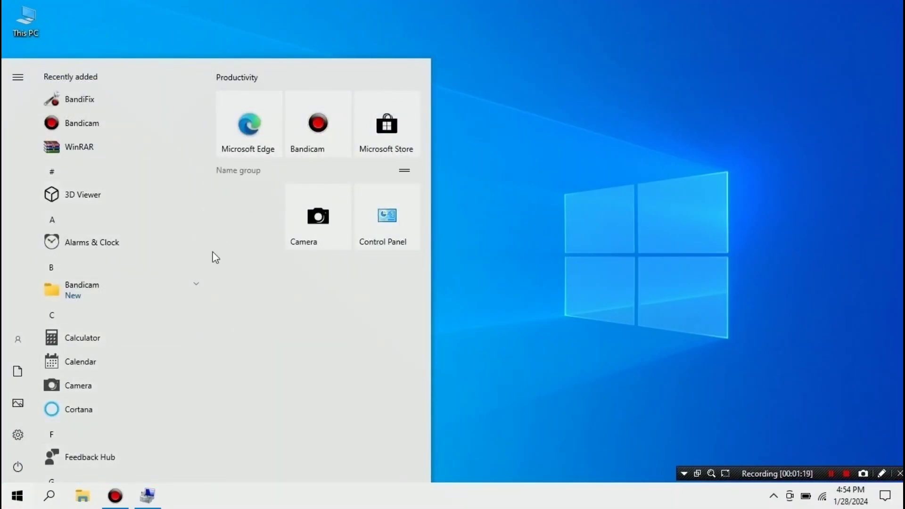
{"action": "left_click", "coordinate": [54, 497]}
{"action": "type", "text": "edge"}
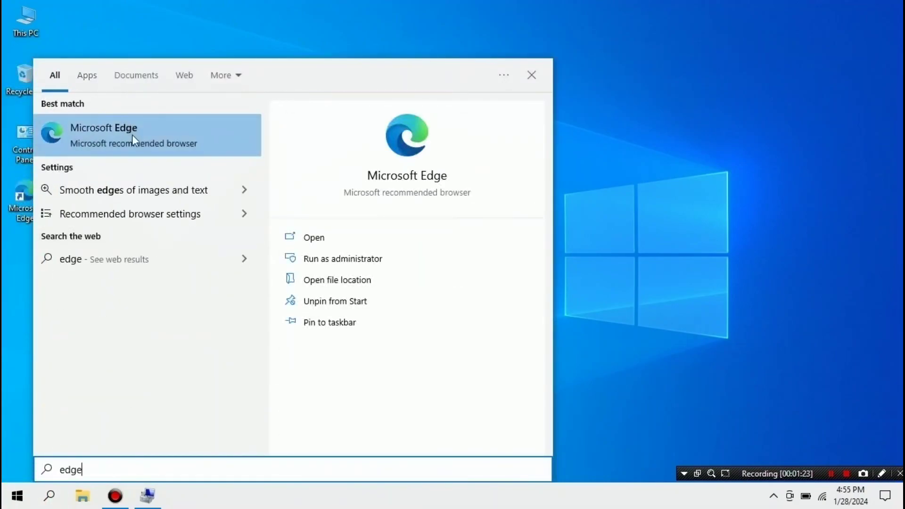
{"action": "left_click", "coordinate": [149, 132]}
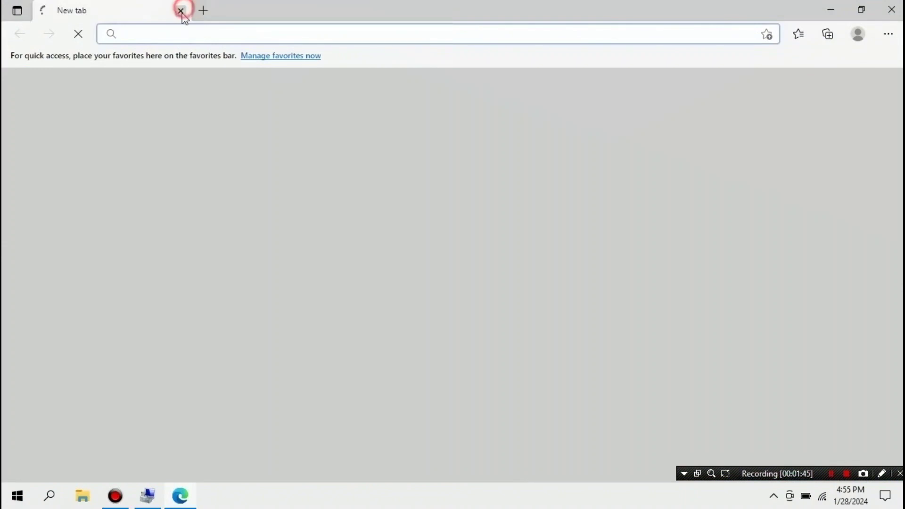
Search the web for "edp chp" and open the 3DP Chip website from the results.
{"action": "left_click", "coordinate": [181, 30]}
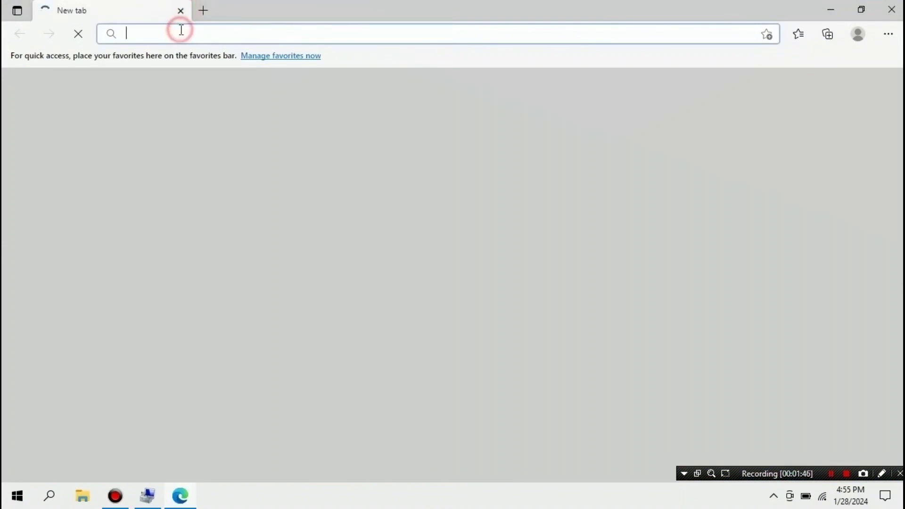
{"action": "type", "text": "edp "}
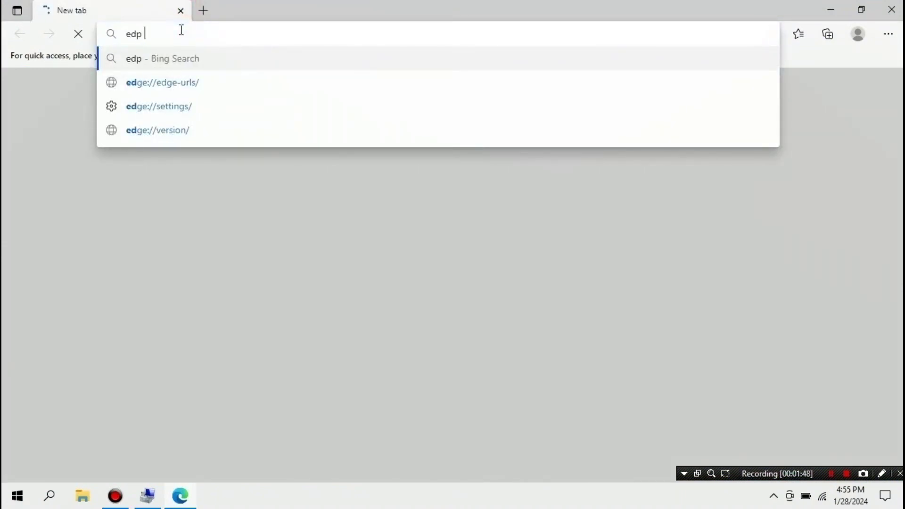
{"action": "type", "text": "chp"}
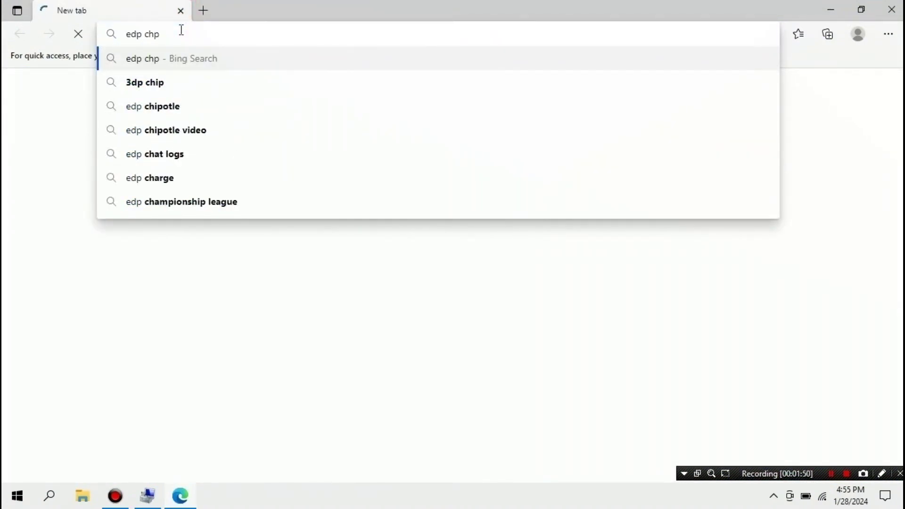
{"action": "key", "text": "Return"}
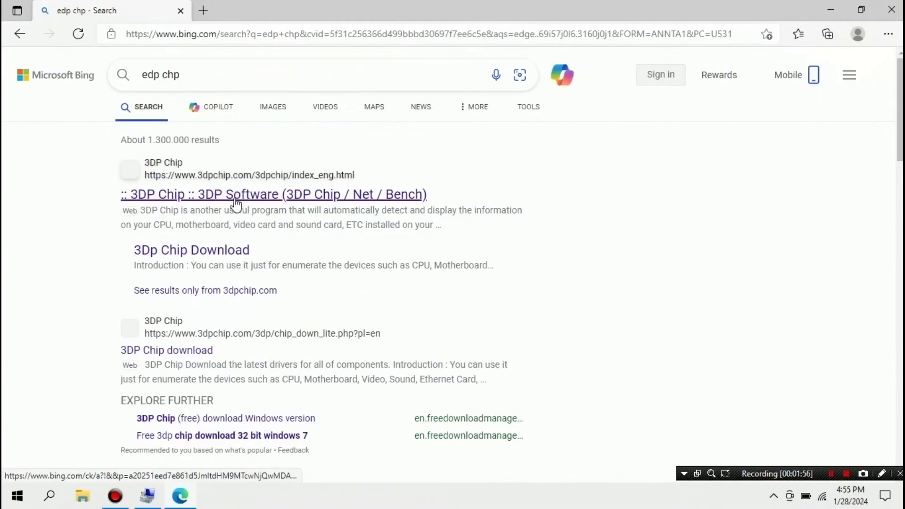
{"action": "left_click", "coordinate": [234, 197]}
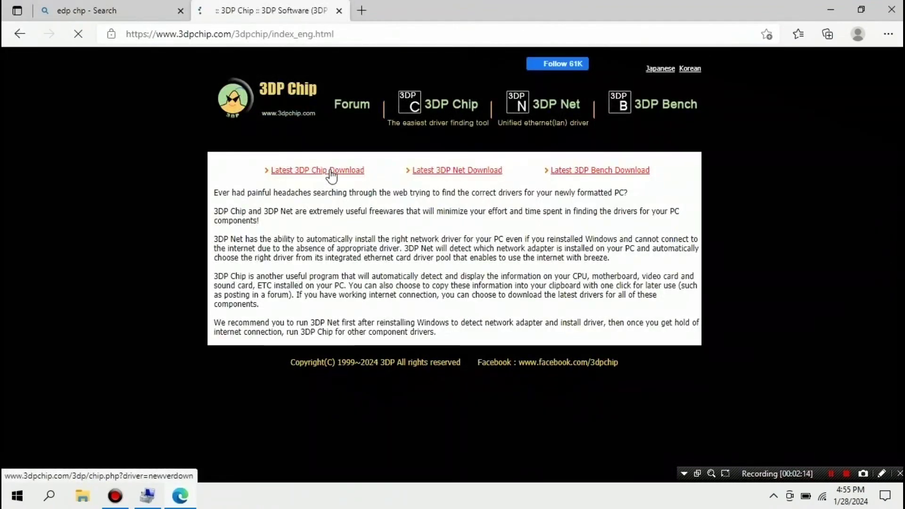
Download the latest version of 3DP Chip and cancel the duplicate download.
{"action": "left_click", "coordinate": [330, 171]}
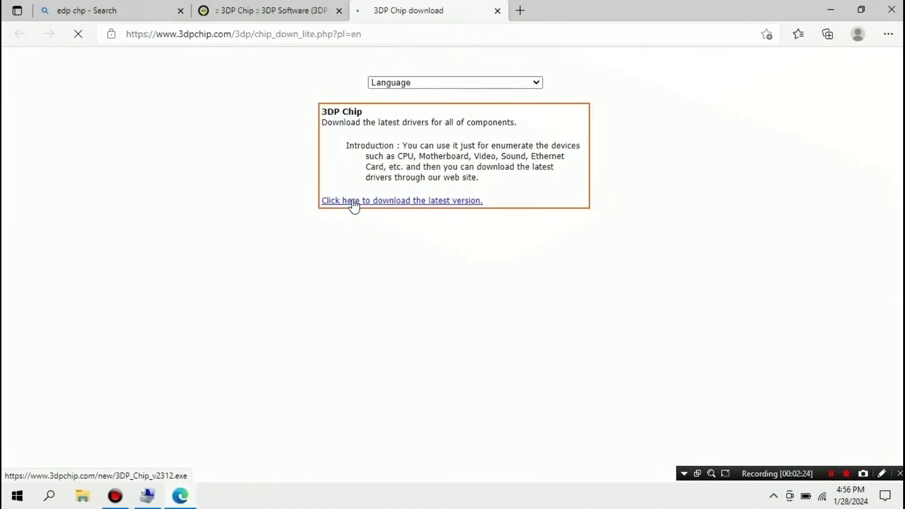
{"action": "left_click", "coordinate": [407, 203]}
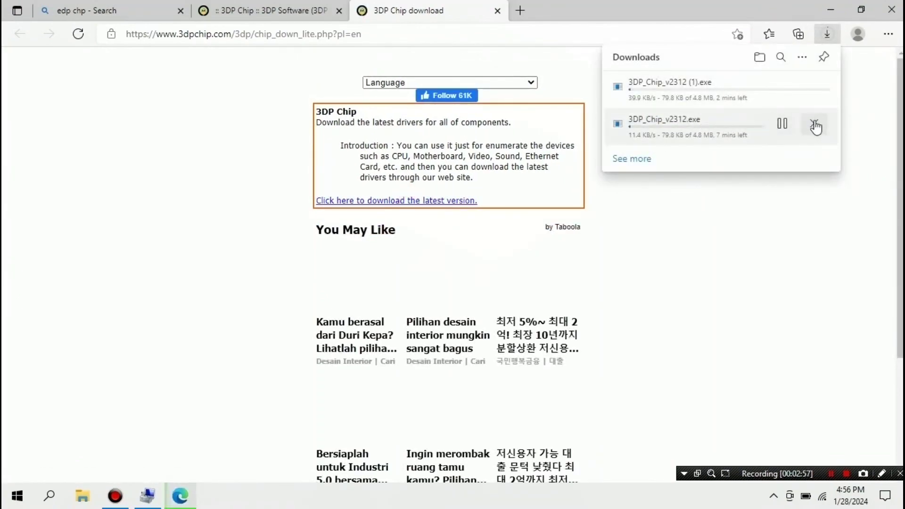
{"action": "left_click", "coordinate": [815, 126]}
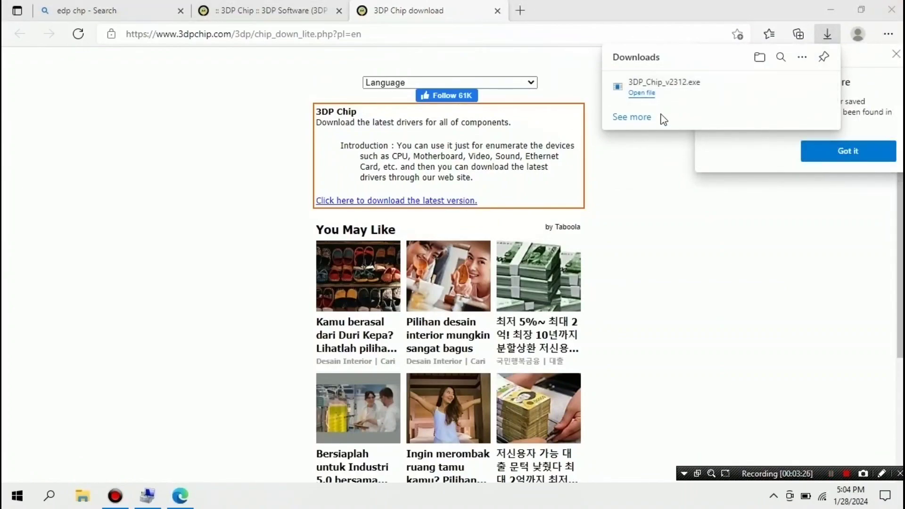
Run the downloaded 3DP_Chip_v2312.exe, close the browser and reposition the 3DP Chip window on the desktop.
{"action": "left_click", "coordinate": [643, 94]}
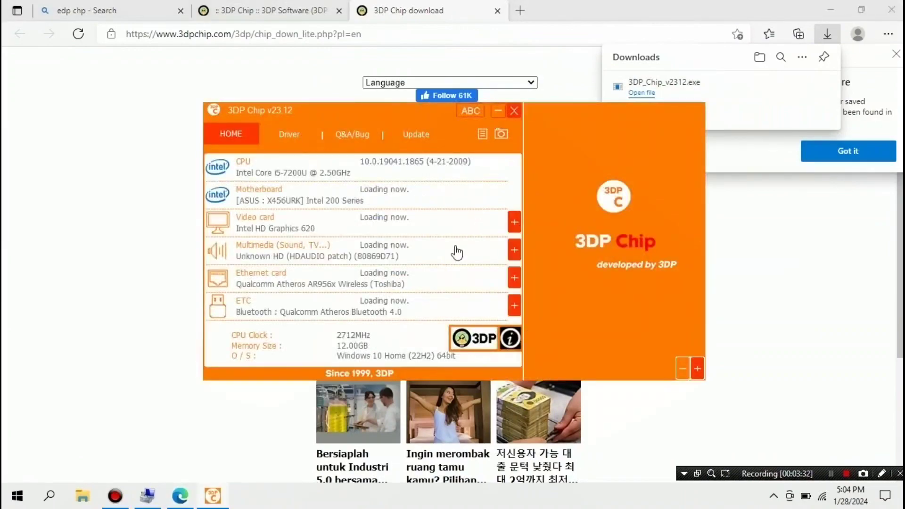
{"action": "left_click", "coordinate": [892, 10]}
{"action": "left_click", "coordinate": [892, 10]}
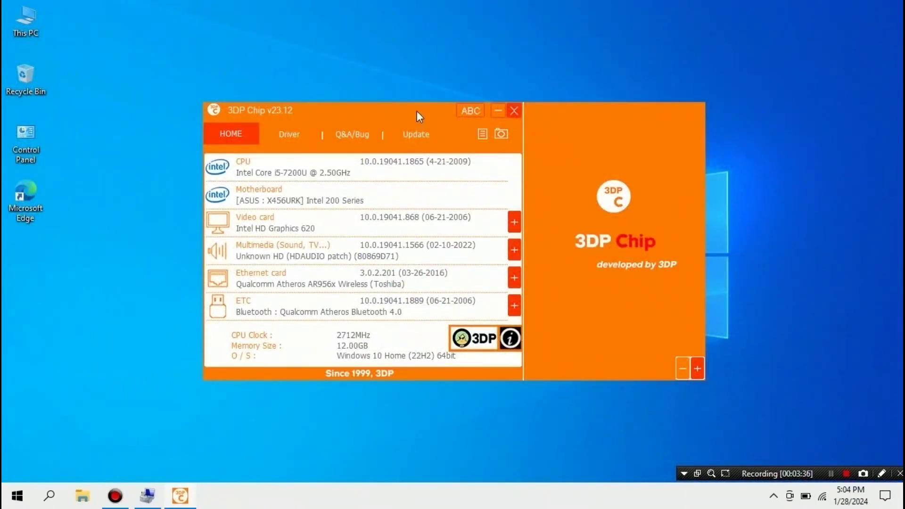
{"action": "left_click_drag", "start_coordinate": [417, 111], "coordinate": [479, 71]}
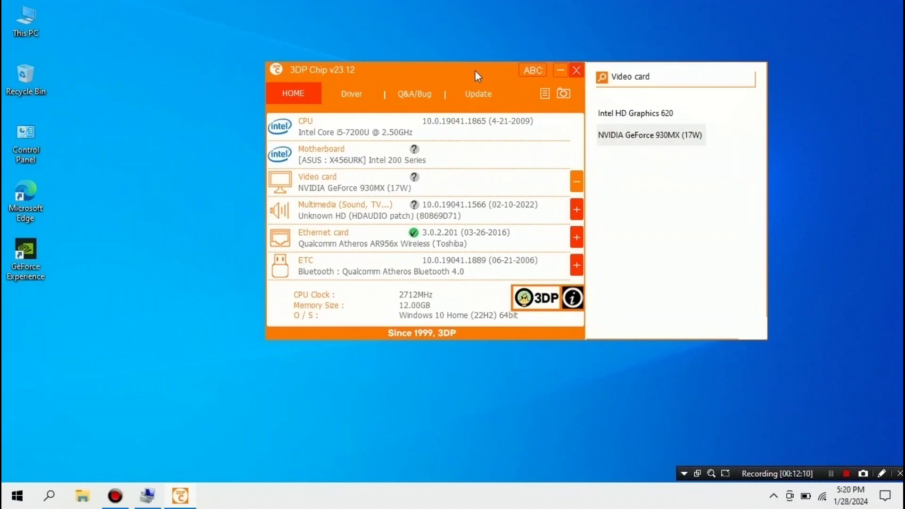
Bring back Computer Management alongside 3DP Chip and download the Intel motherboard driver SetupChipset.exe, dismissing the advertisement.
{"action": "left_click_drag", "start_coordinate": [474, 70], "coordinate": [466, 56]}
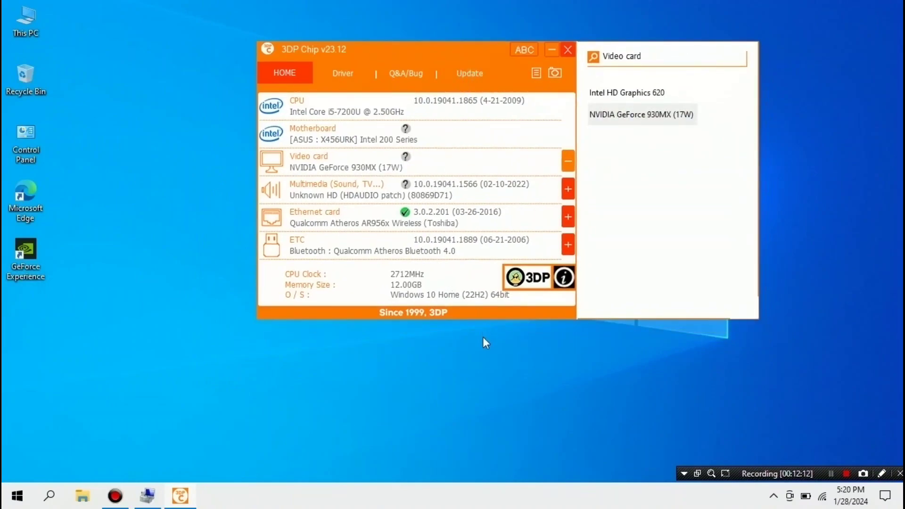
{"action": "left_click", "coordinate": [148, 496]}
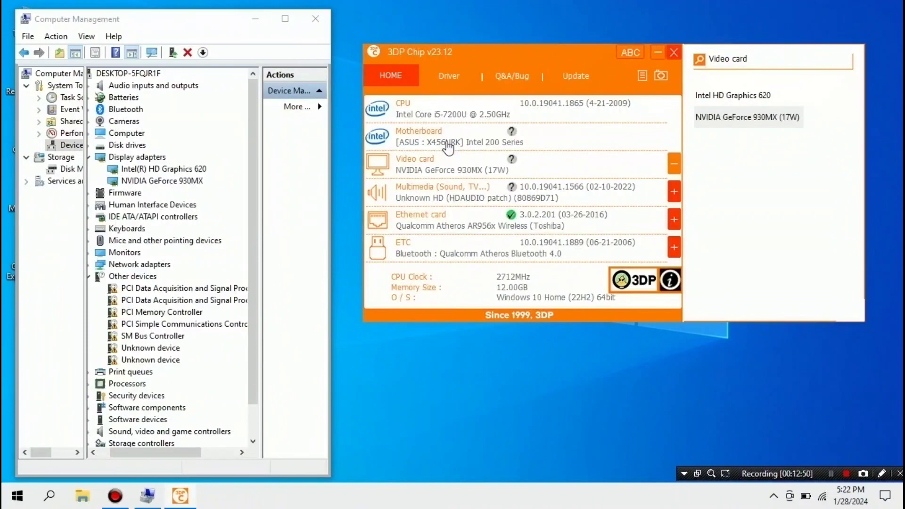
{"action": "left_click", "coordinate": [458, 140]}
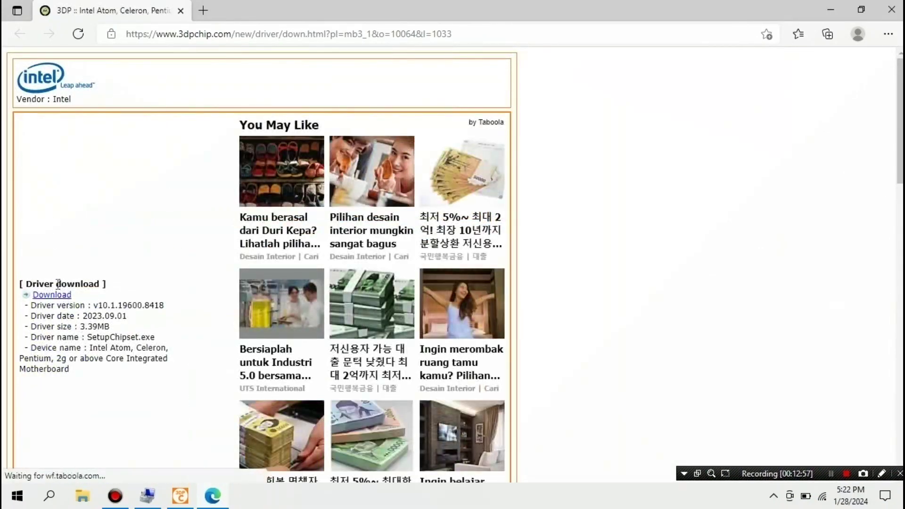
{"action": "left_click", "coordinate": [62, 296]}
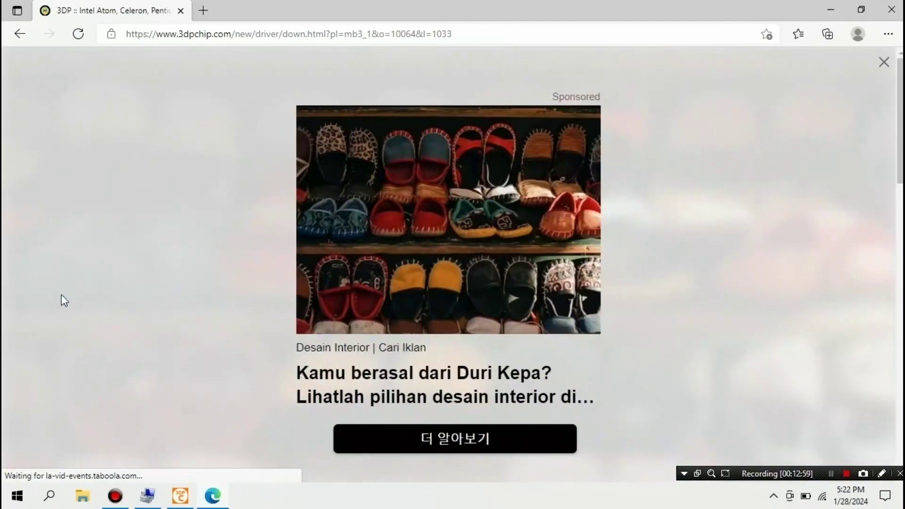
{"action": "left_click", "coordinate": [884, 65]}
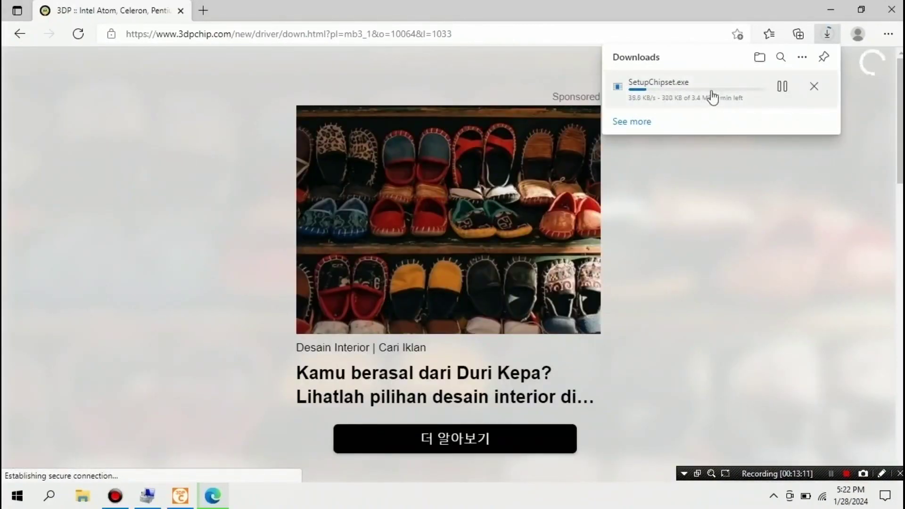
{"action": "left_click", "coordinate": [830, 474]}
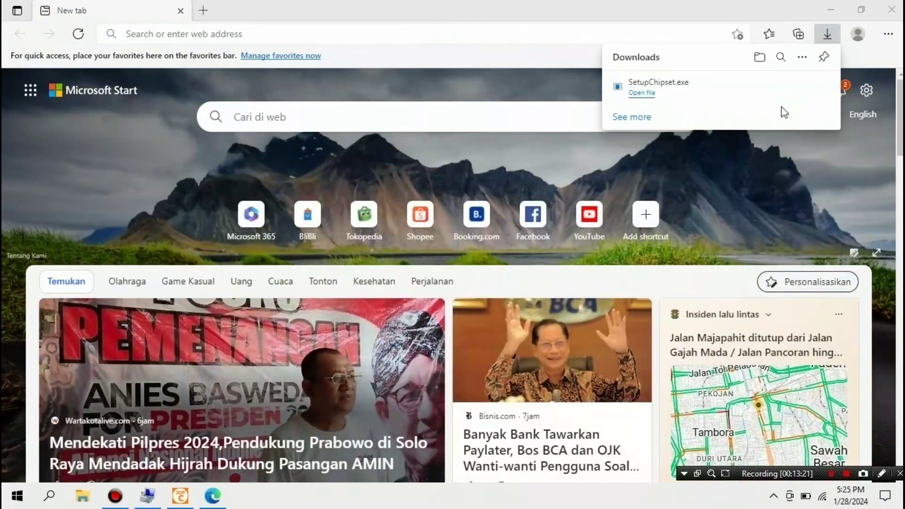
Run SetupChipset.exe to install the Intel Chipset Device Software, and postpone the restart.
{"action": "left_click", "coordinate": [641, 92]}
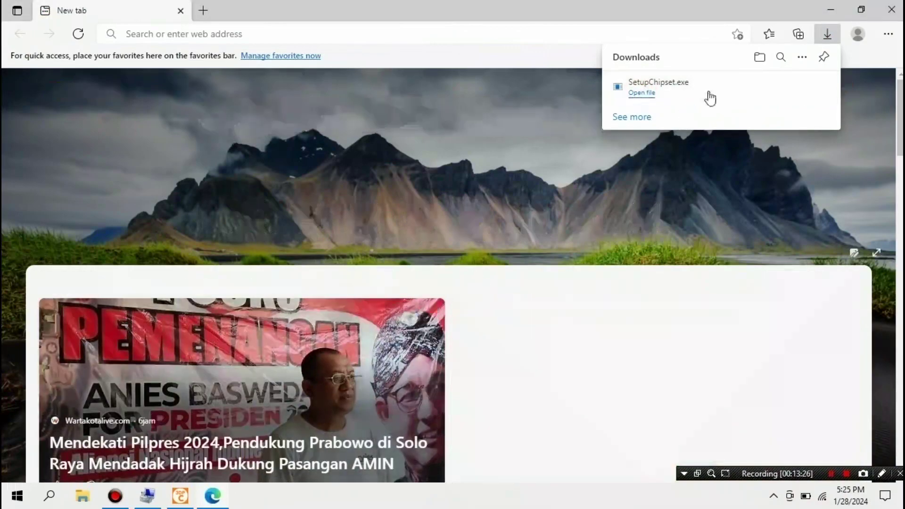
{"action": "left_click", "coordinate": [899, 11]}
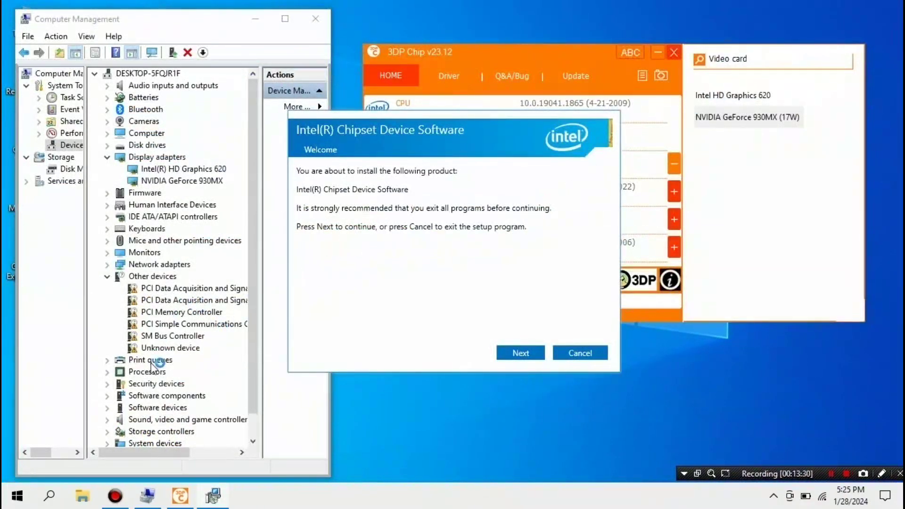
{"action": "left_click", "coordinate": [515, 351]}
{"action": "left_click", "coordinate": [516, 351]}
{"action": "left_click", "coordinate": [517, 351]}
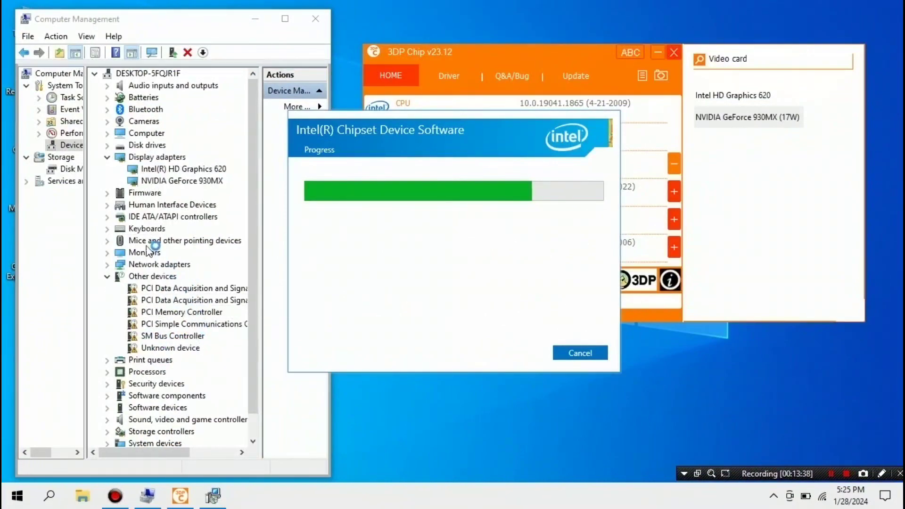
{"action": "left_click", "coordinate": [108, 156]}
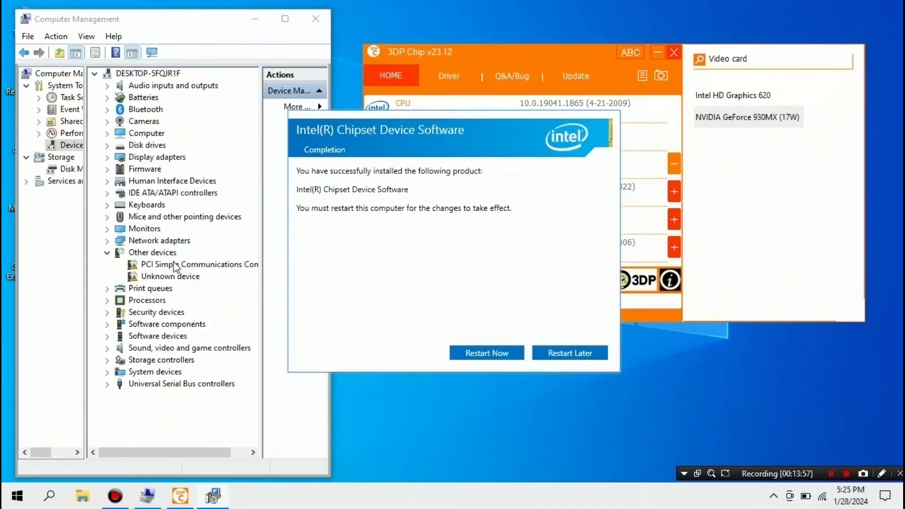
{"action": "left_click", "coordinate": [575, 355]}
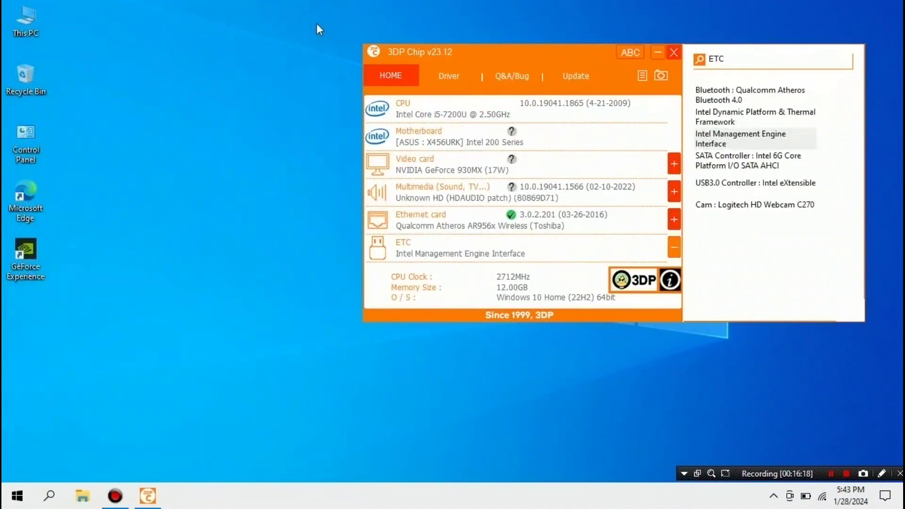
Close 3DP Chip and refresh the desktop.
{"action": "left_click", "coordinate": [674, 52]}
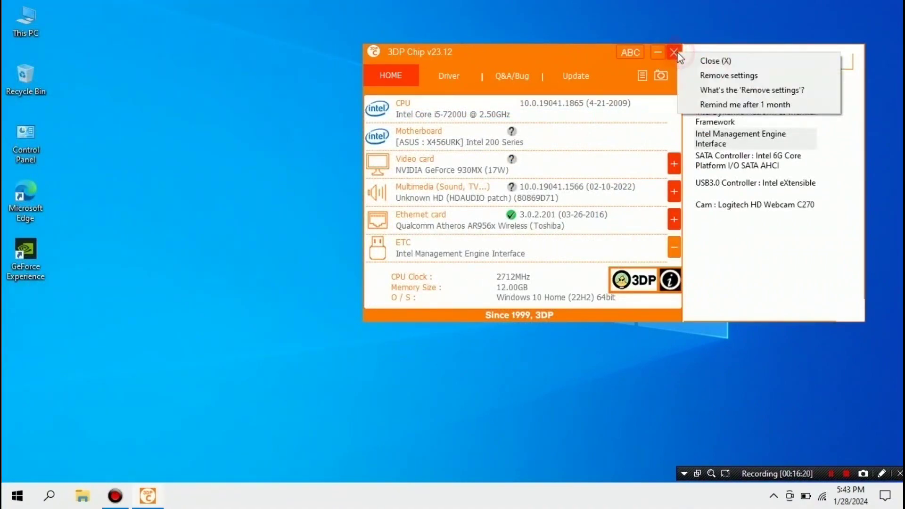
{"action": "left_click", "coordinate": [700, 62]}
{"action": "right_click", "coordinate": [583, 160]}
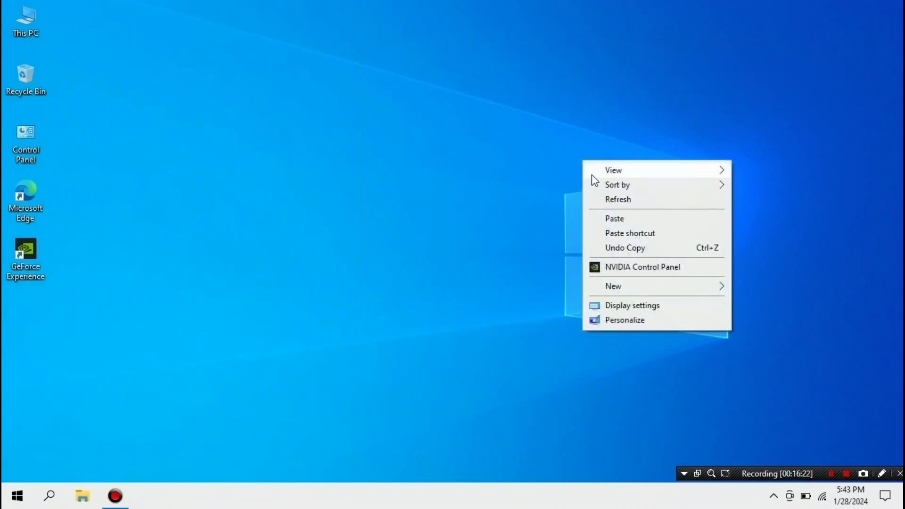
{"action": "left_click", "coordinate": [618, 200]}
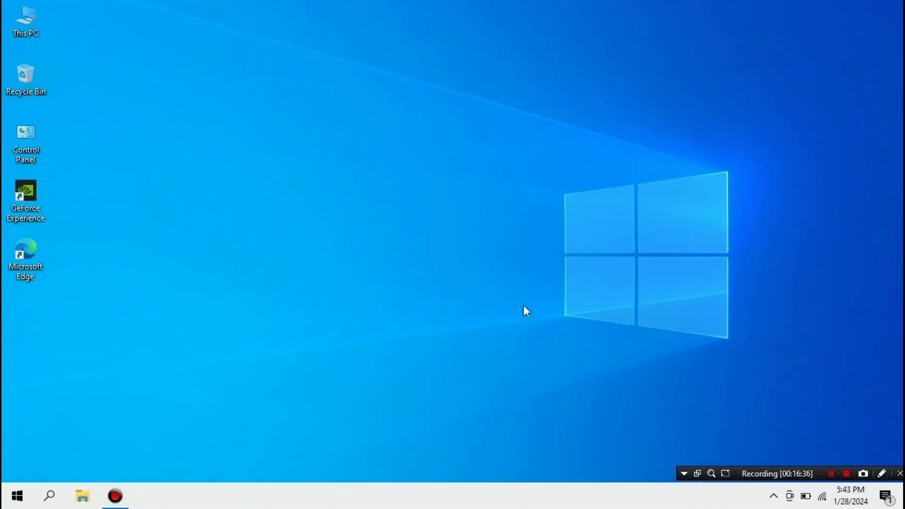
{"action": "right_click", "coordinate": [416, 165]}
{"action": "left_click", "coordinate": [451, 196]}
{"action": "right_click", "coordinate": [456, 146]}
{"action": "left_click", "coordinate": [479, 182]}
{"action": "right_click", "coordinate": [629, 212]}
{"action": "left_click", "coordinate": [665, 257]}
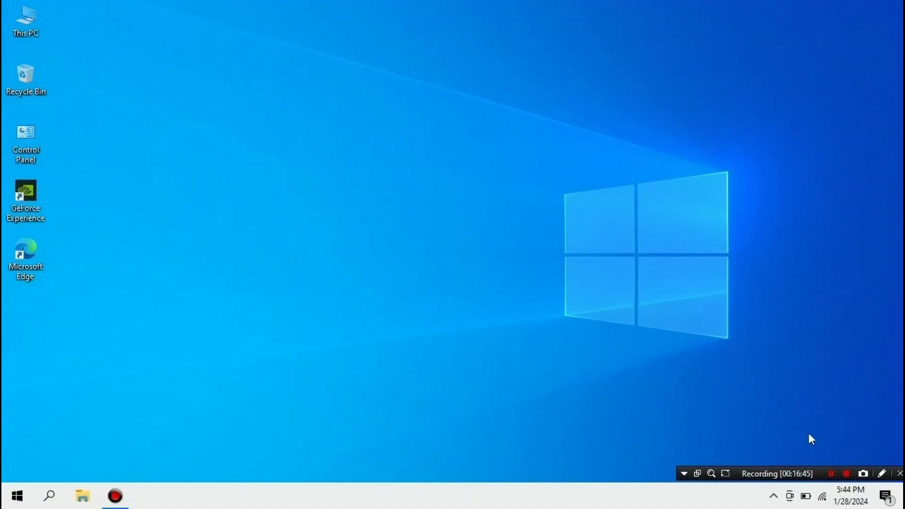